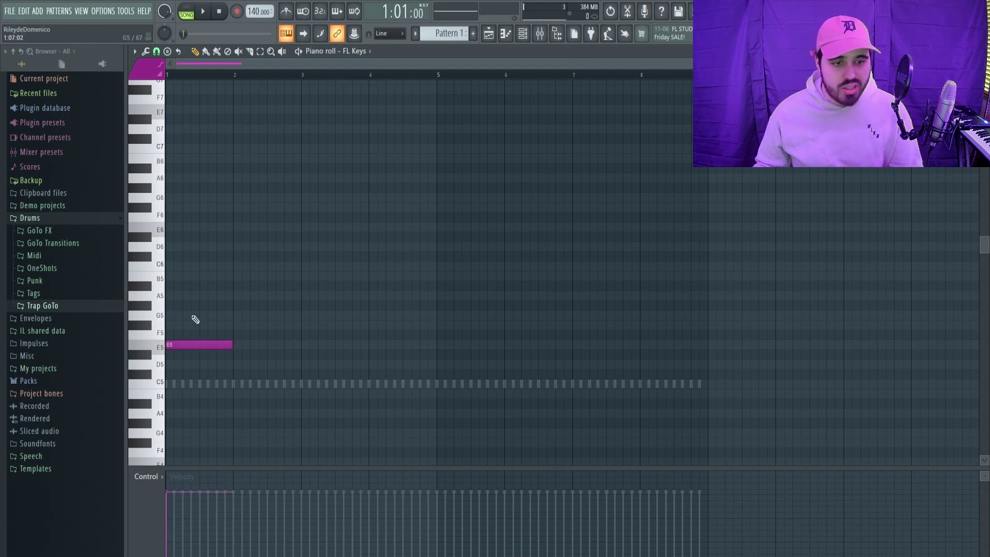
- Complete the Em chord with B5, duplicate the four chords into bars 5–8, and play
click(178, 276)
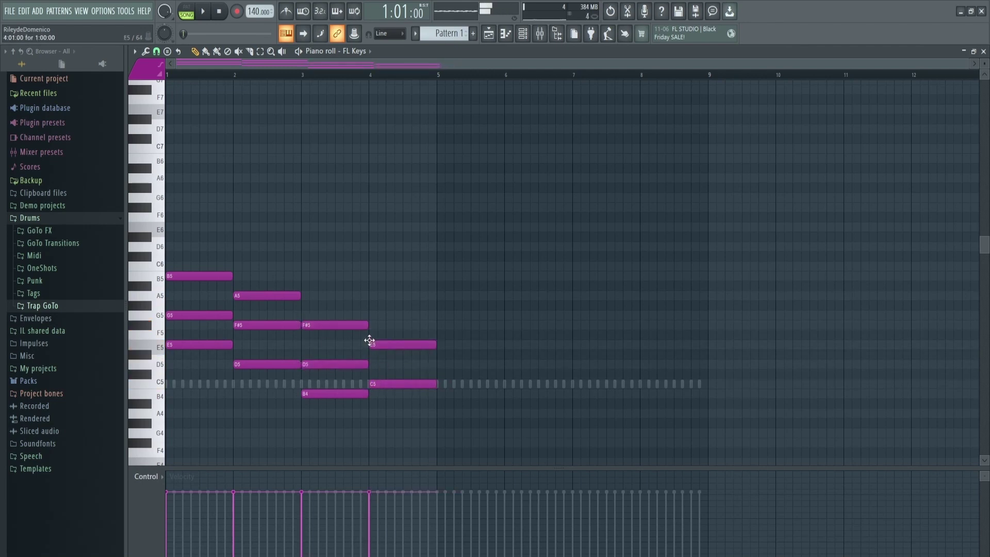
key(ctrl+a)
key(ctrl+b)
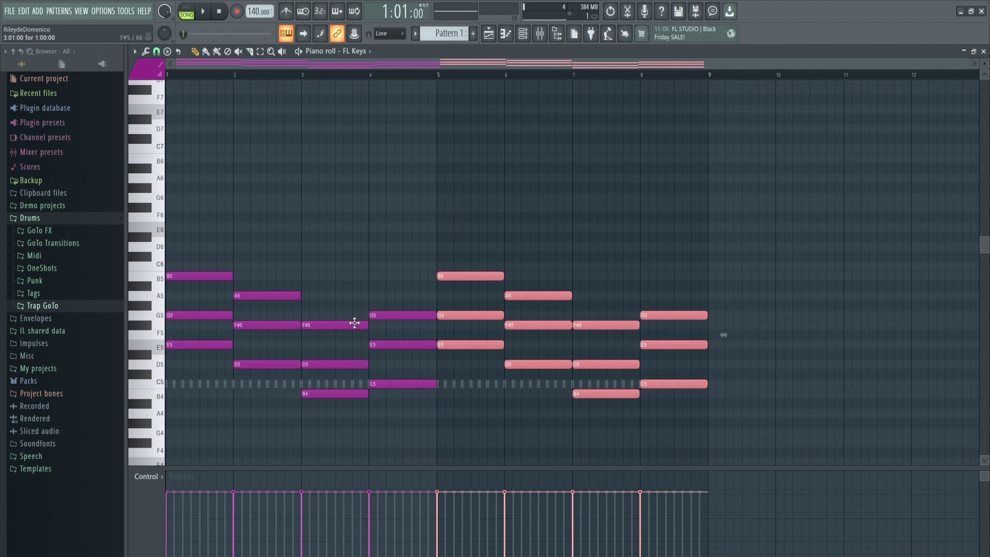
key(ctrl+d)
key(space)
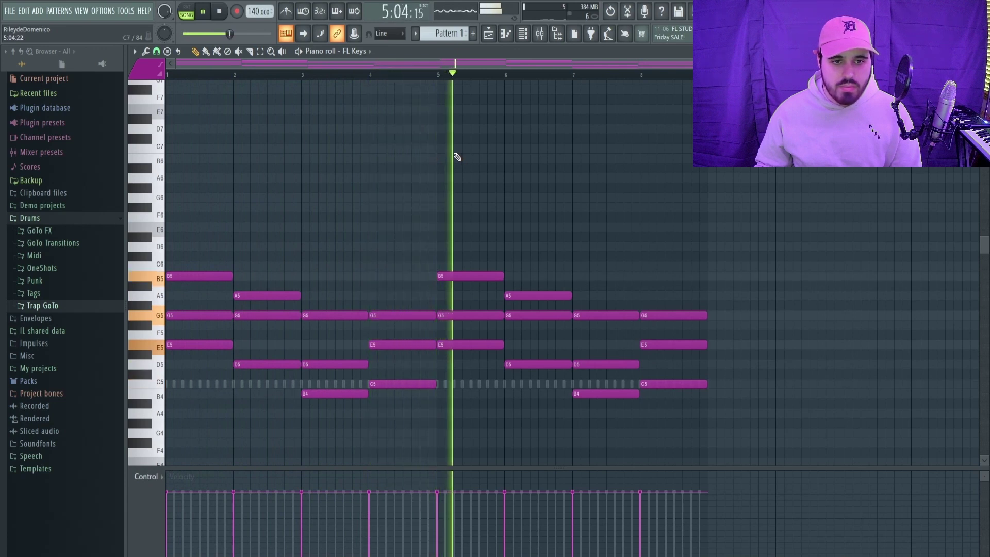
- Raise the G5 notes of bars 1–4 to G6 and play the revoiced chords
key(space)
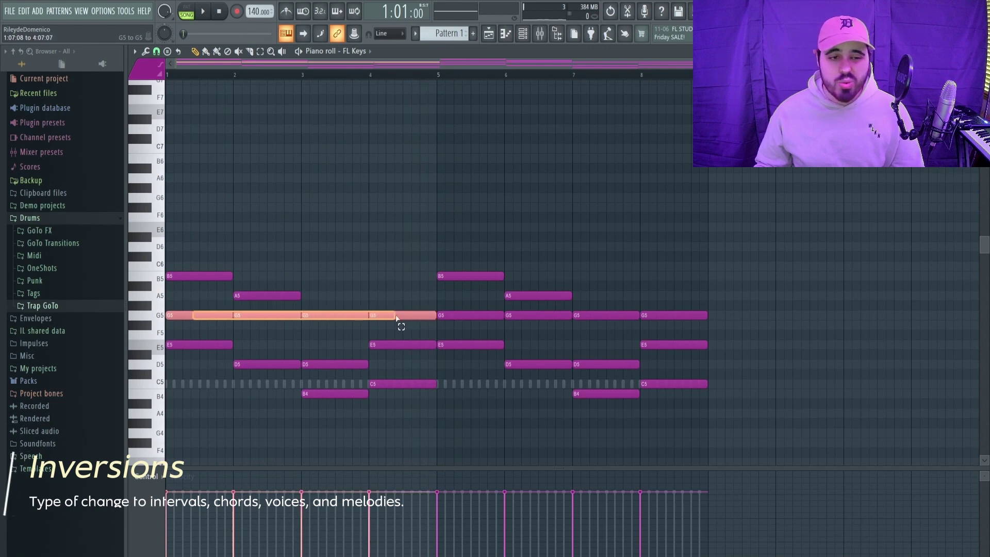
key(ctrl+Up)
key(space)
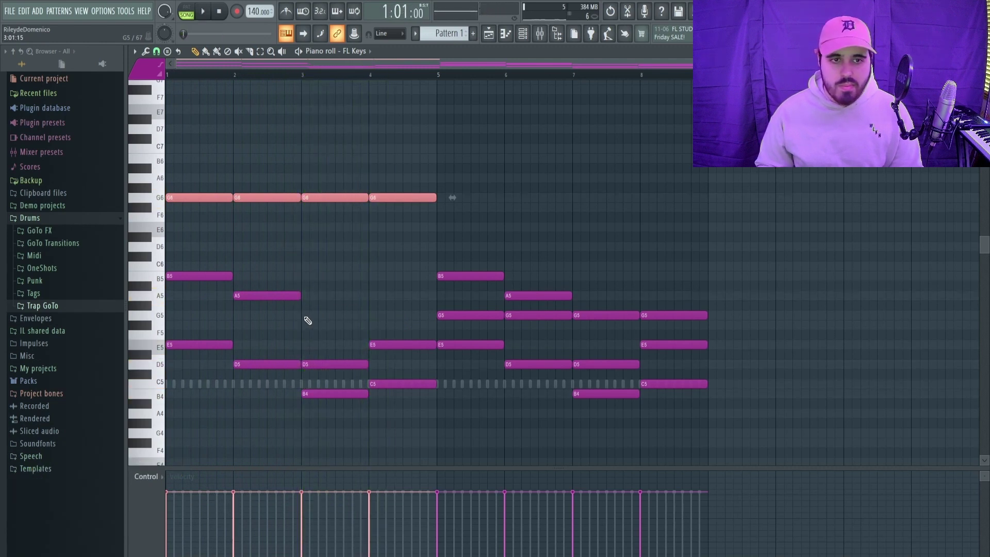
scroll(191, 269, down, 3)
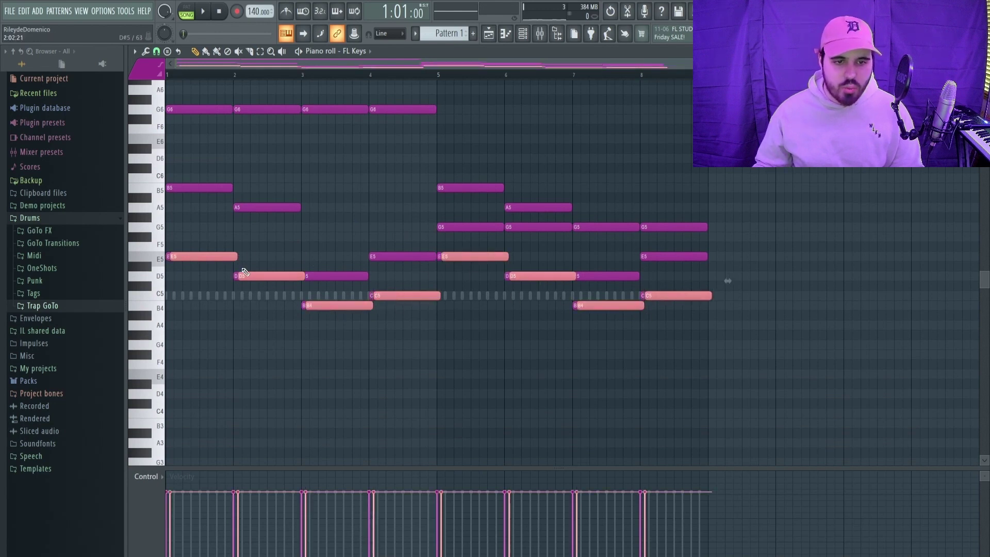
- Double each chord's lowest note an octave lower as a bass note
key(ctrl+c)
key(ctrl+v)
key(ctrl+Down)
key(ctrl+d)
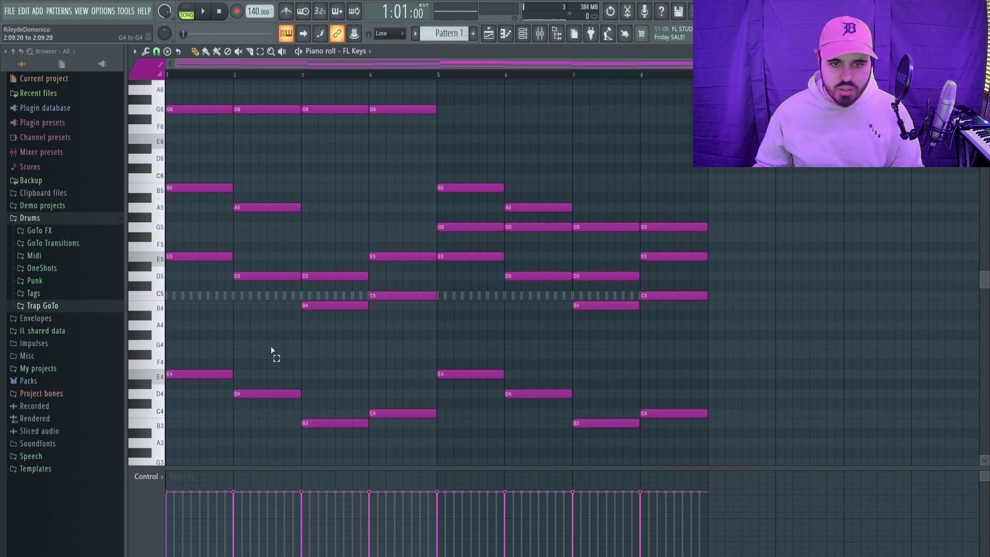
scroll(325, 343, down, 2)
scroll(338, 356, up, 3)
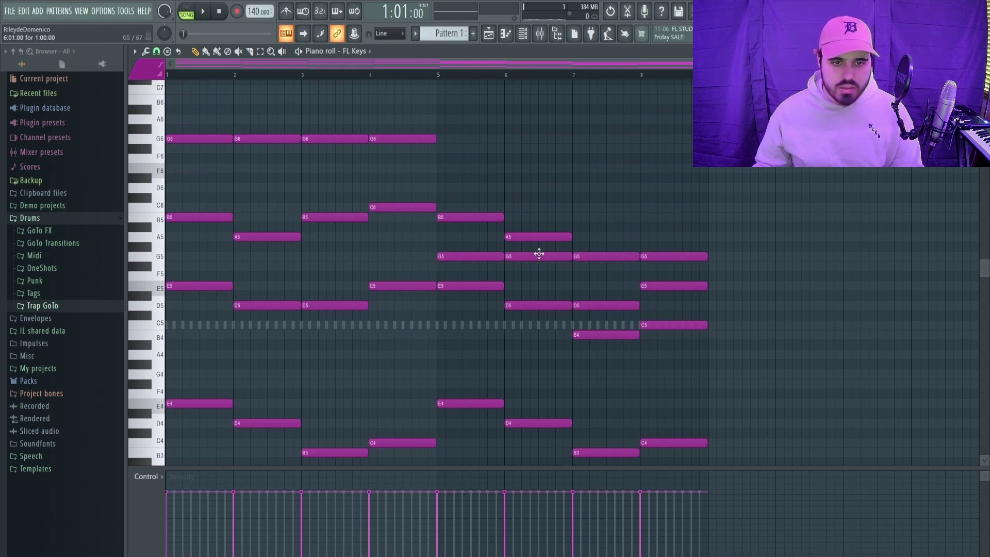
- Raise the G5 notes of bars 5–8 to G6 and play the inverted progression
drag(493, 261, 748, 264)
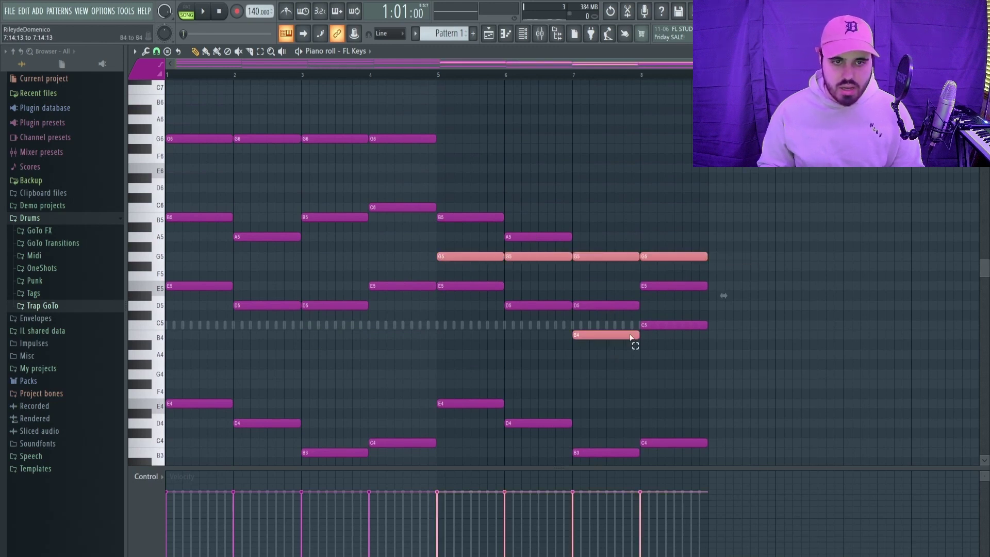
key(ctrl+Up)
click(283, 181)
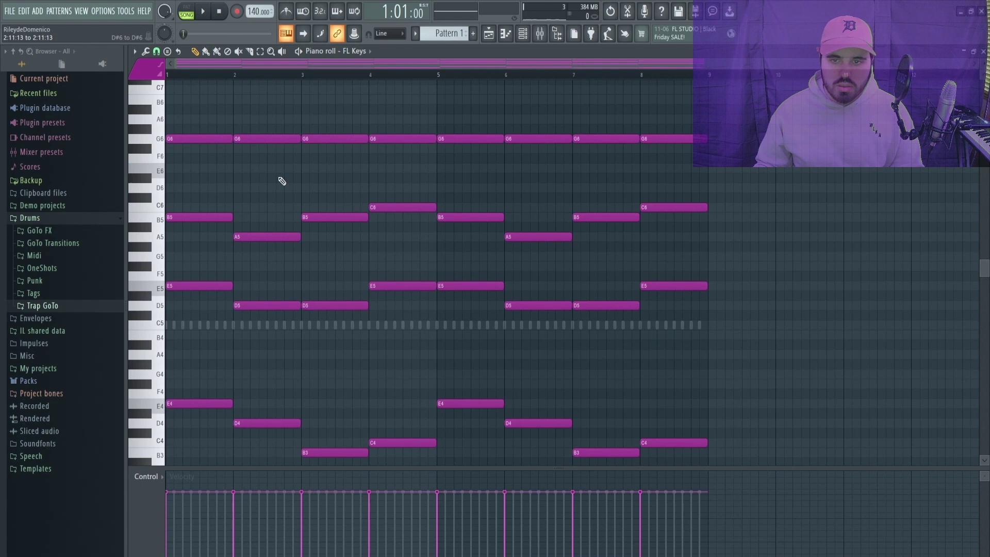
key(space)
scroll(342, 315, up, 2)
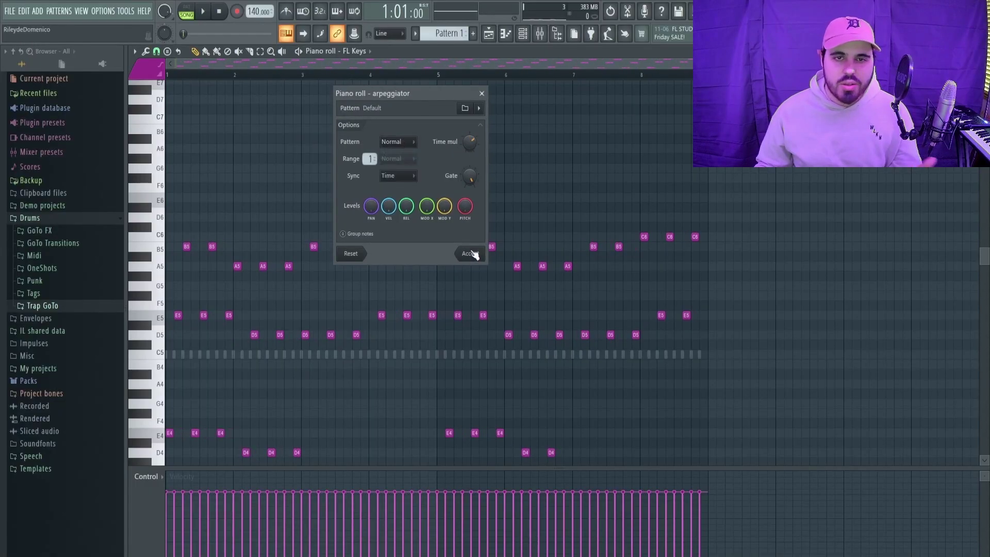
key(space)
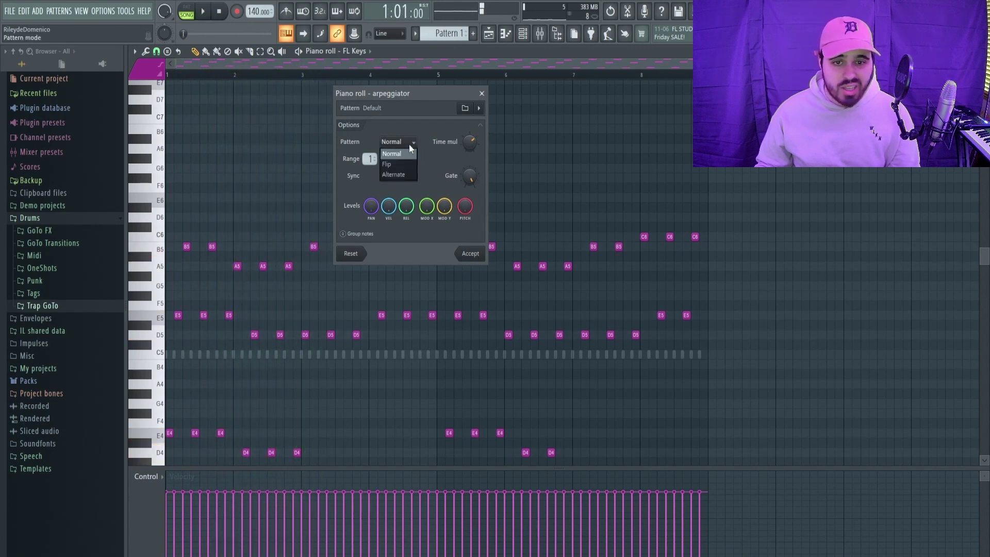
key(space)
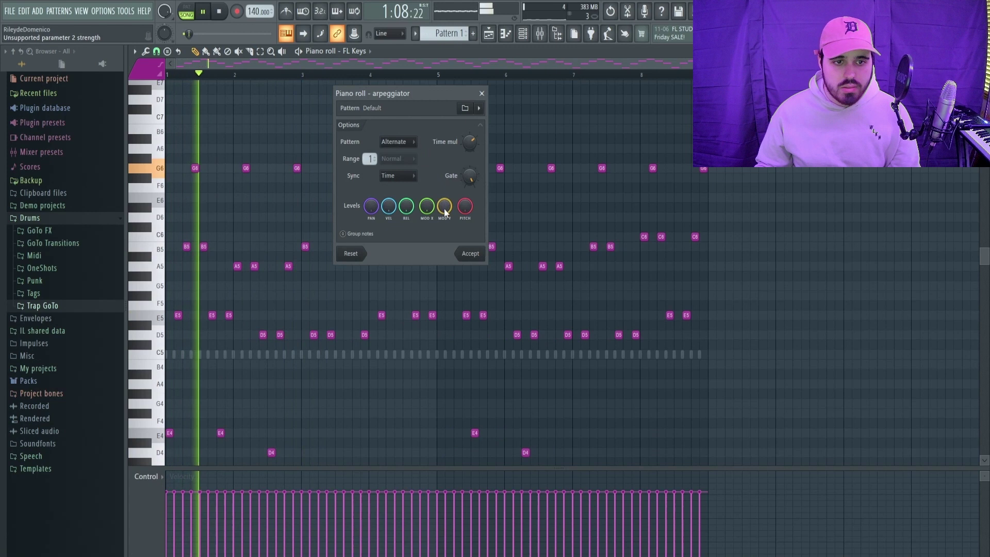
key(space)
click(405, 142)
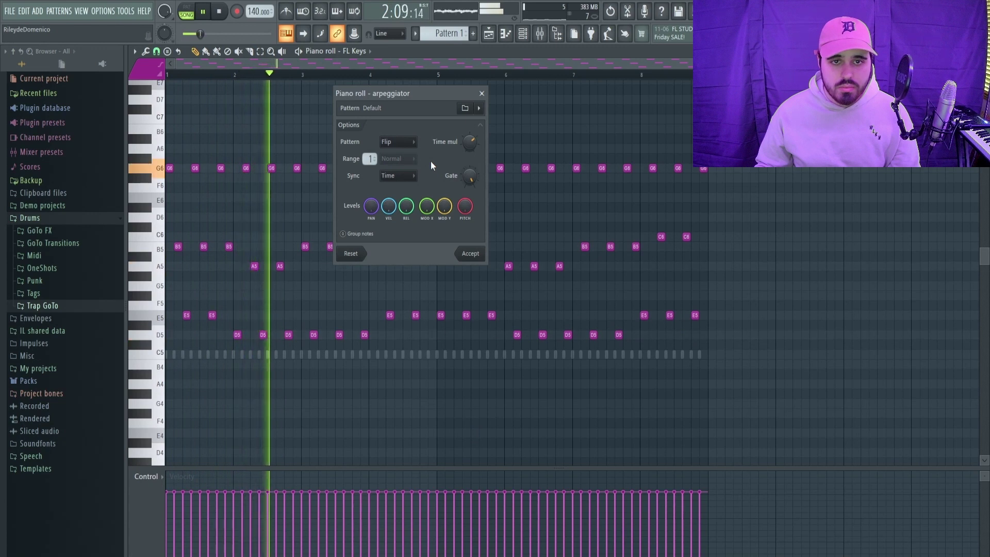
drag(410, 91, 469, 104)
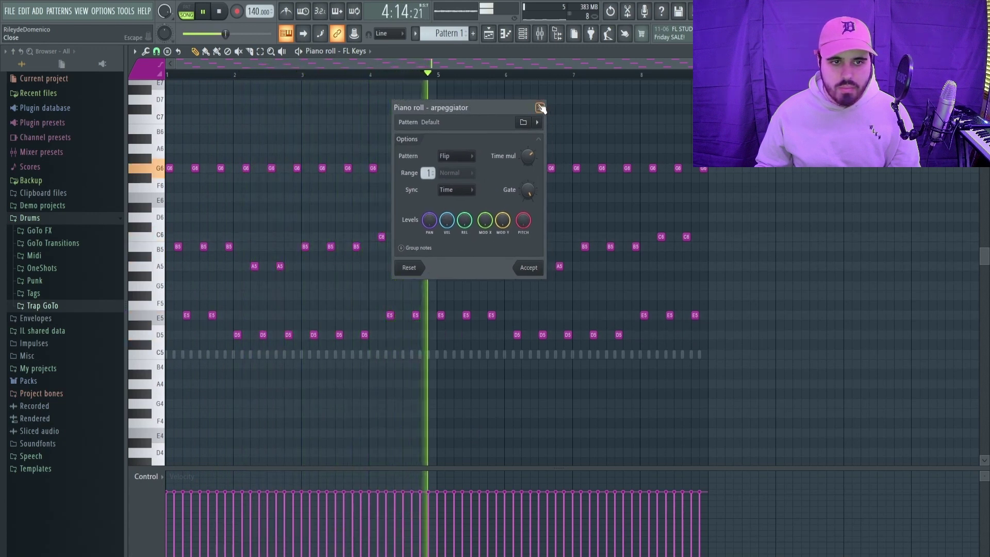
click(540, 107)
key(space)
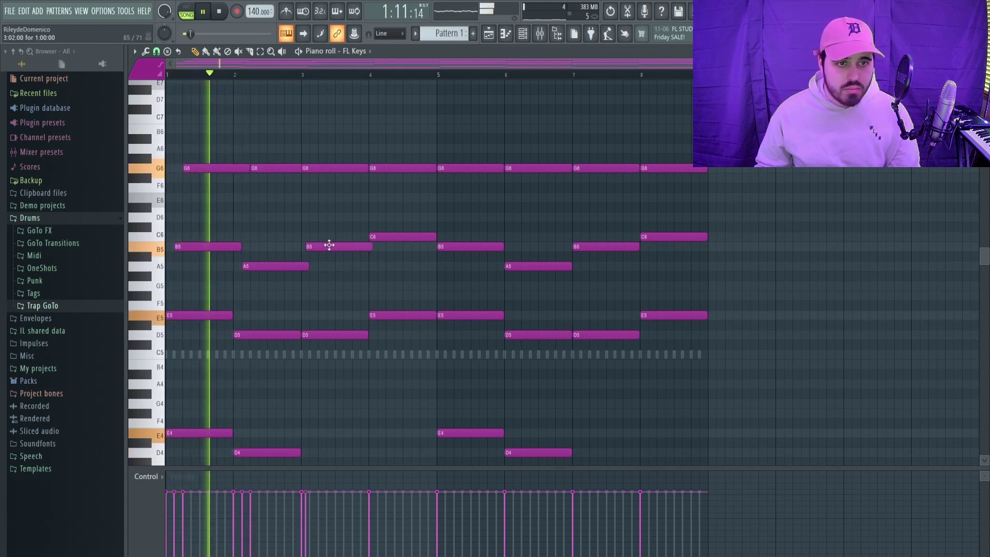
drag(327, 245, 335, 245)
drag(334, 168, 349, 168)
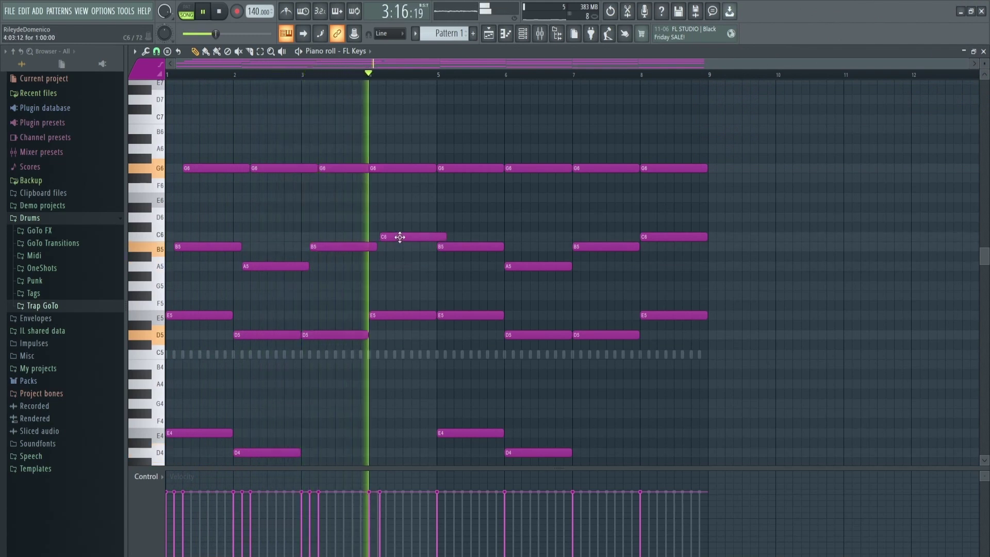
drag(393, 236, 402, 236)
drag(403, 169, 421, 168)
key(space)
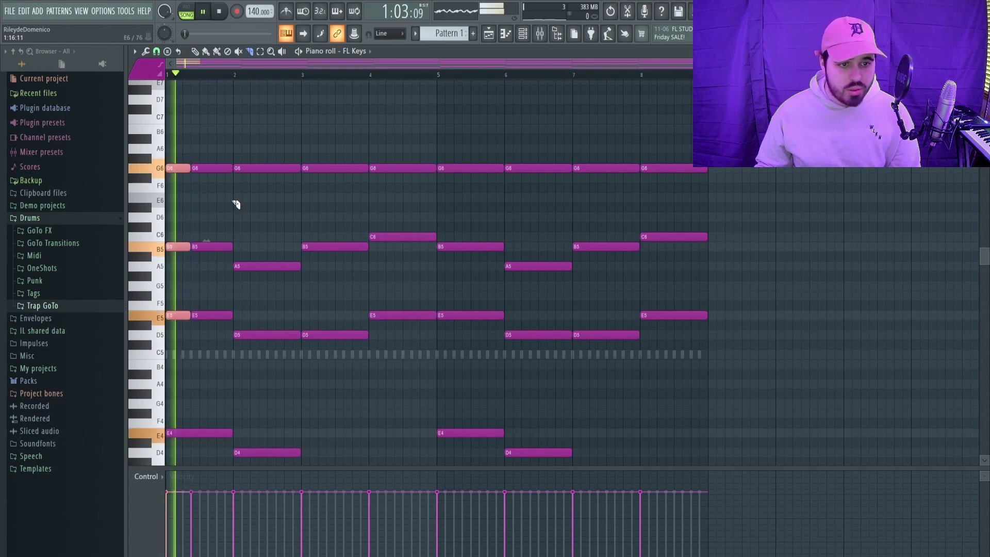
key(space)
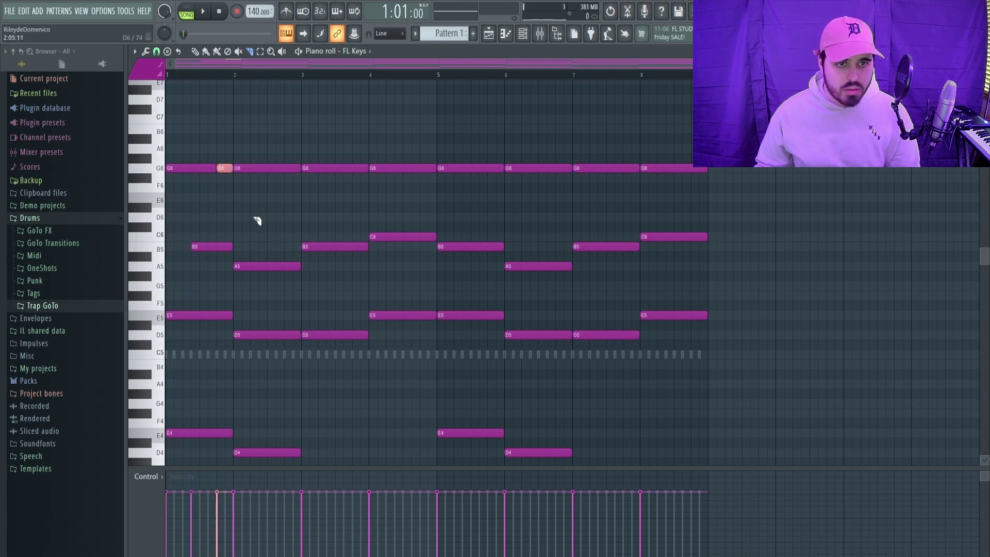
key(space)
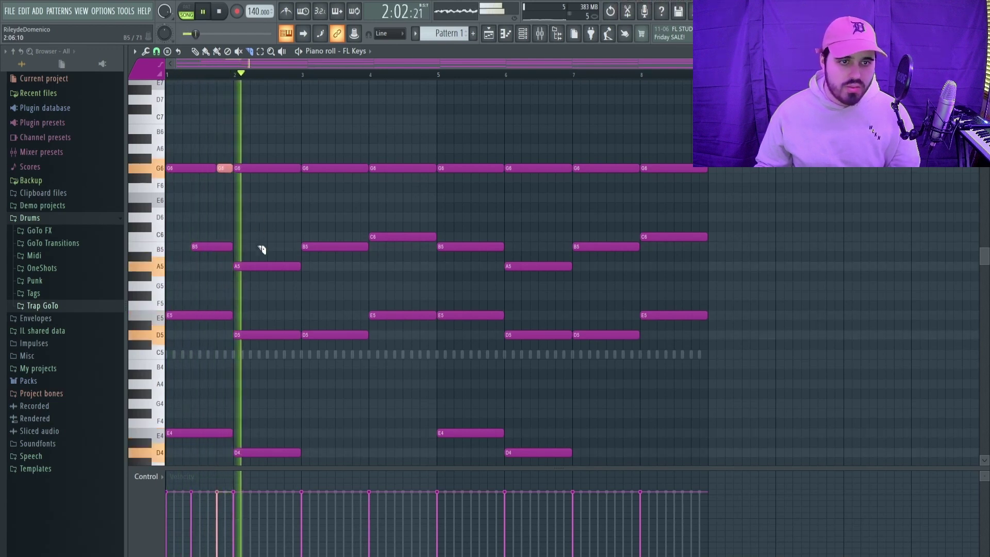
key(space)
click(264, 269)
click(288, 170)
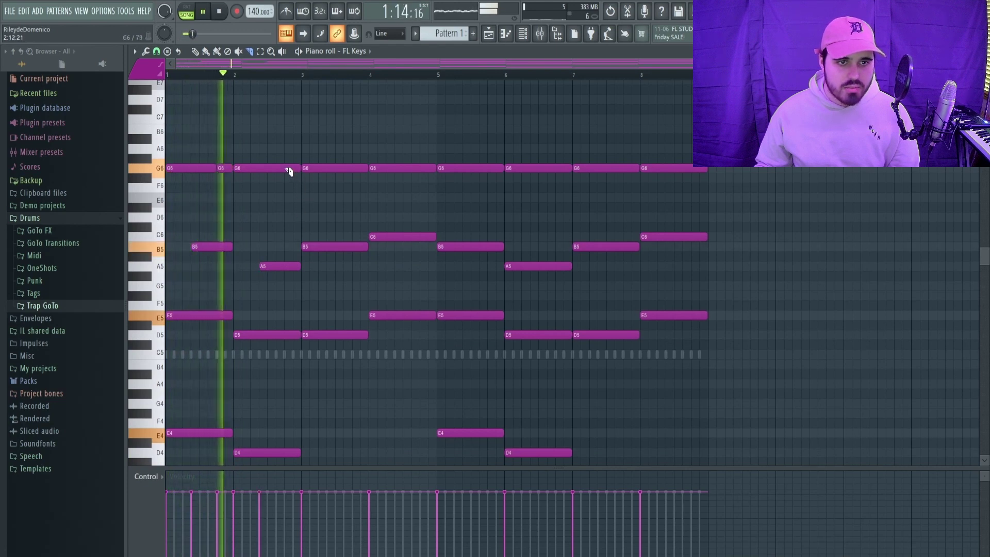
drag(304, 246, 329, 248)
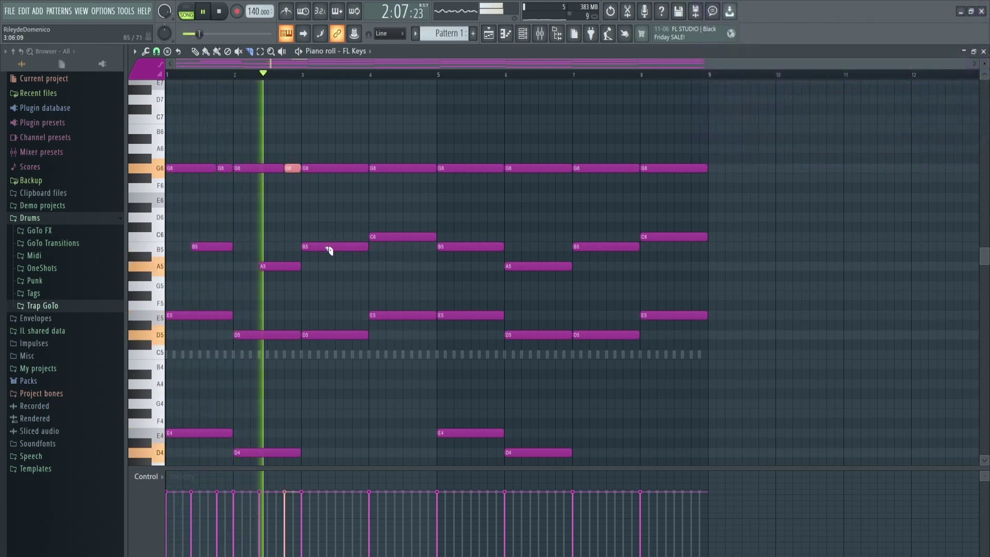
click(356, 168)
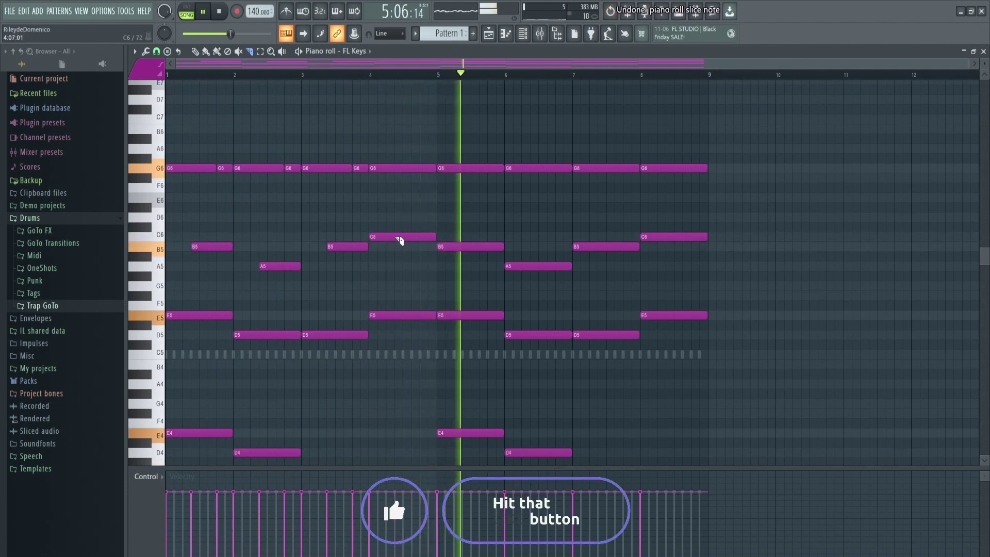
drag(402, 239, 420, 164)
key(space)
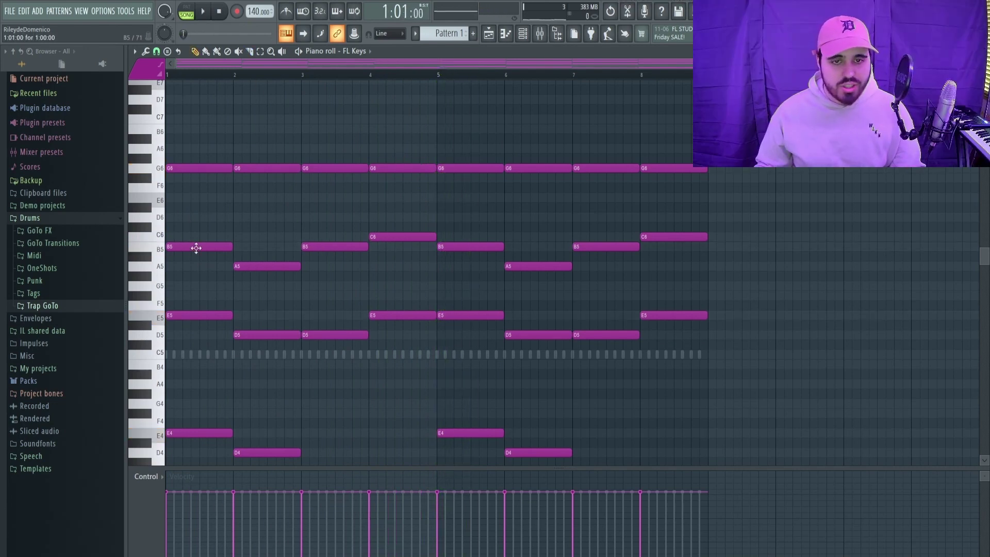
- Add an A5 seventh to the bar 3 chord and B5 to bar 4, previewing playback
click(196, 248)
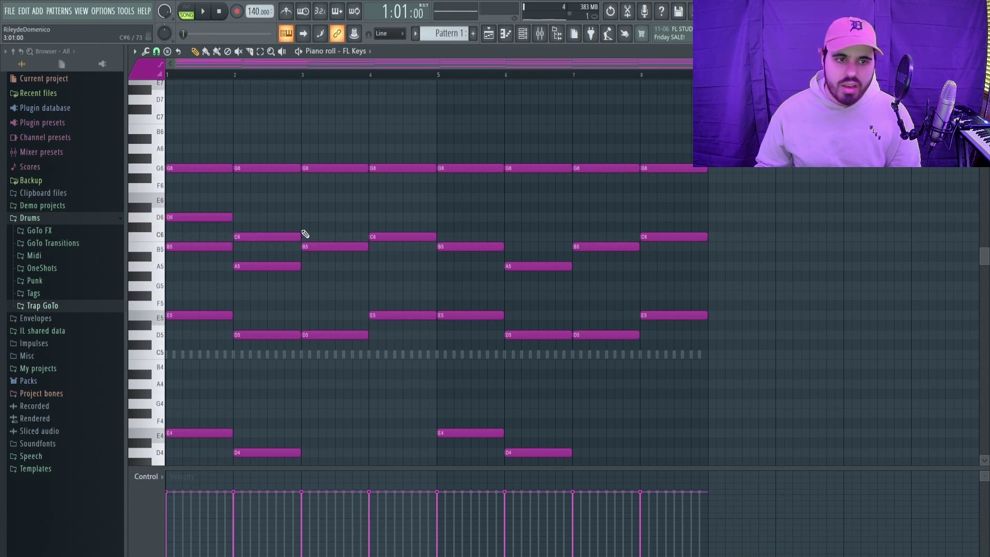
key(space)
click(304, 267)
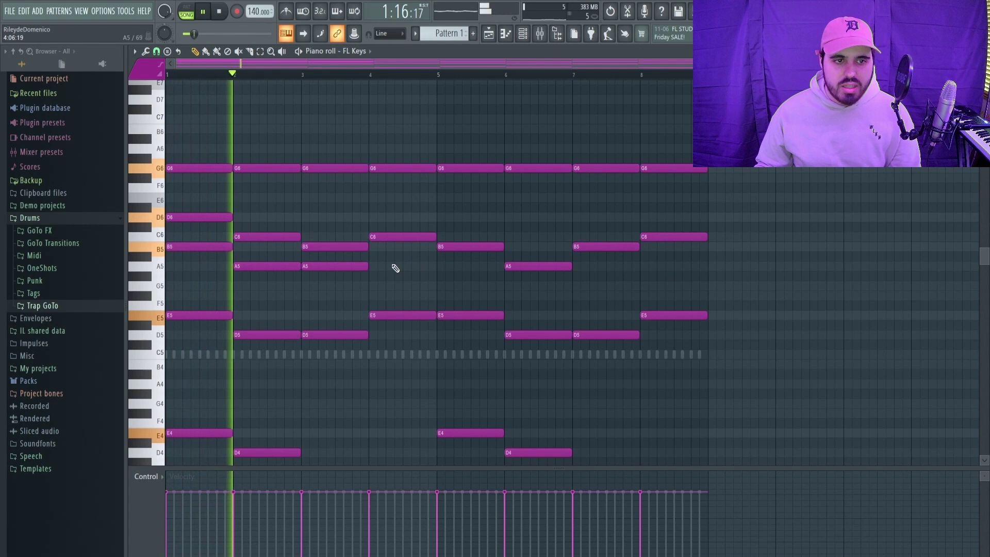
click(371, 246)
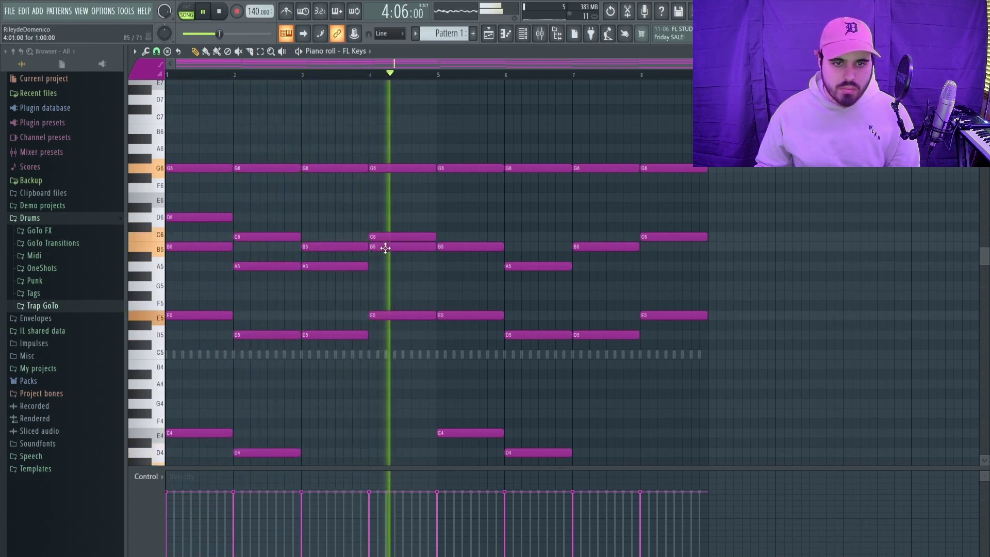
key(space)
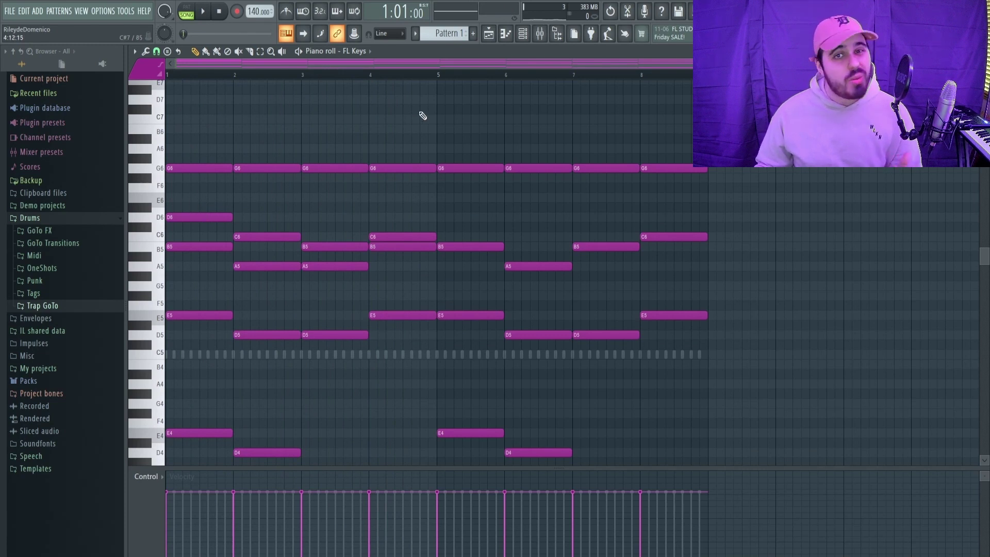
key(alt+s)
drag(500, 230, 431, 142)
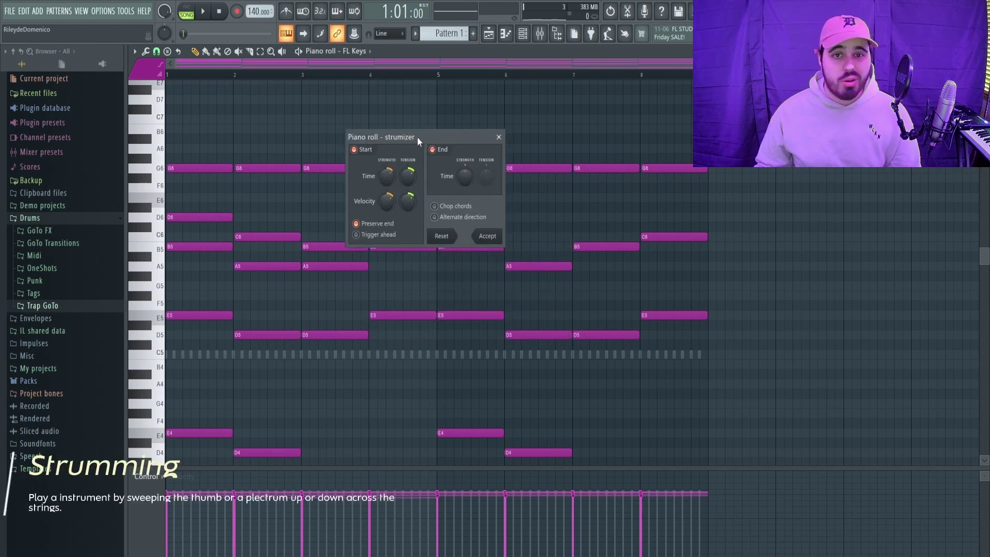
drag(417, 137, 431, 132)
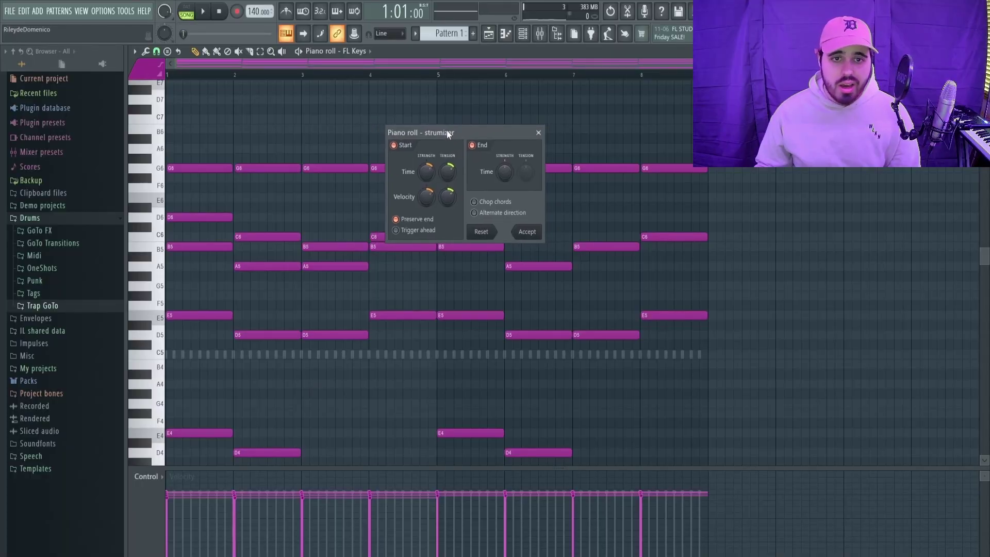
mouse_move(427, 197)
mouse_down()
mouse_move(426, 175)
mouse_move(426, 209)
mouse_up()
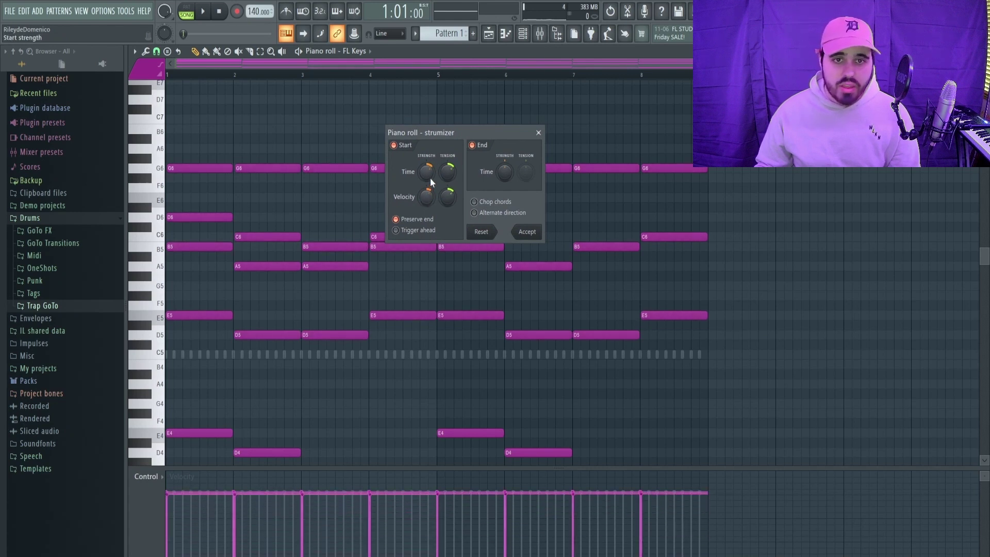
drag(427, 171, 427, 173)
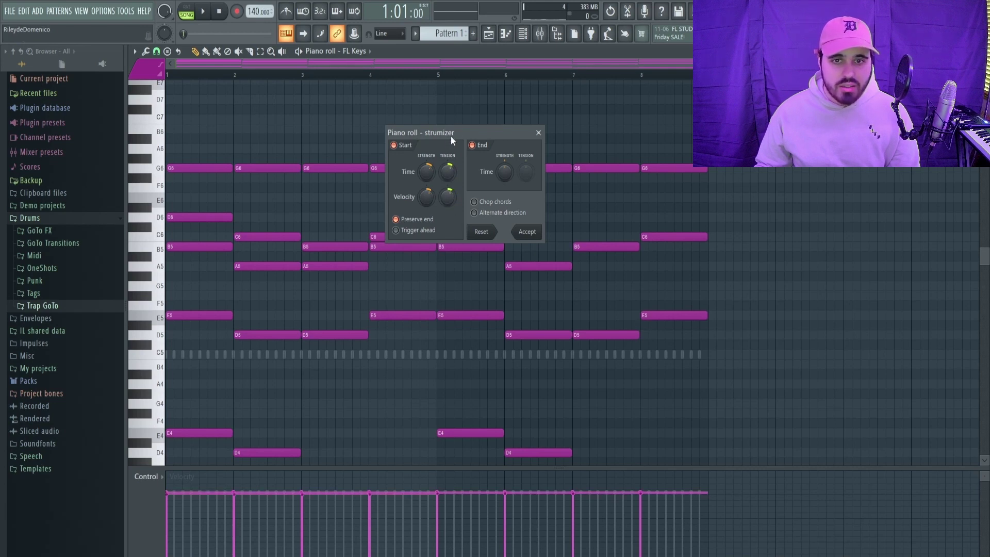
drag(451, 136, 509, 94)
key(space)
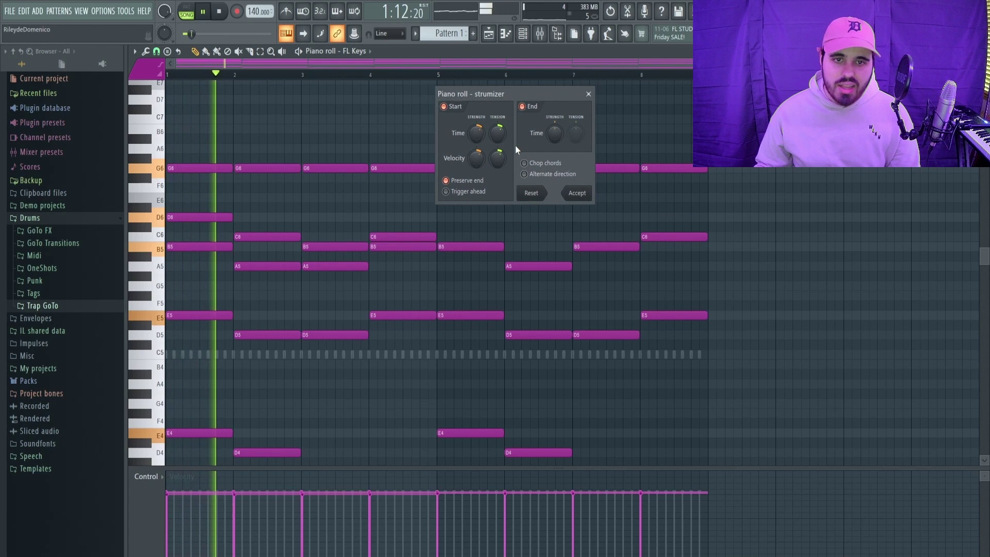
mouse_move(476, 134)
mouse_down()
mouse_move(476, 121)
mouse_move(476, 137)
mouse_up()
key(space)
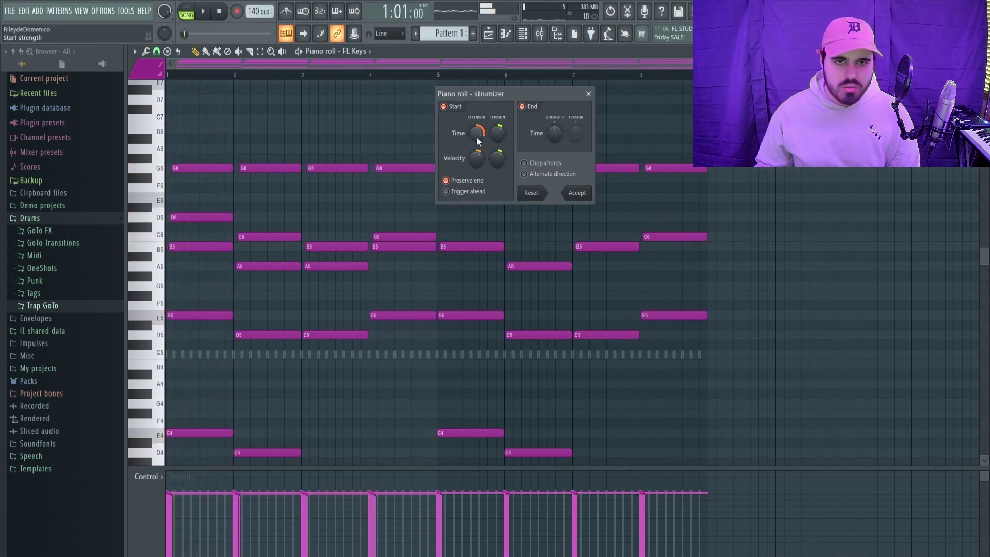
key(space)
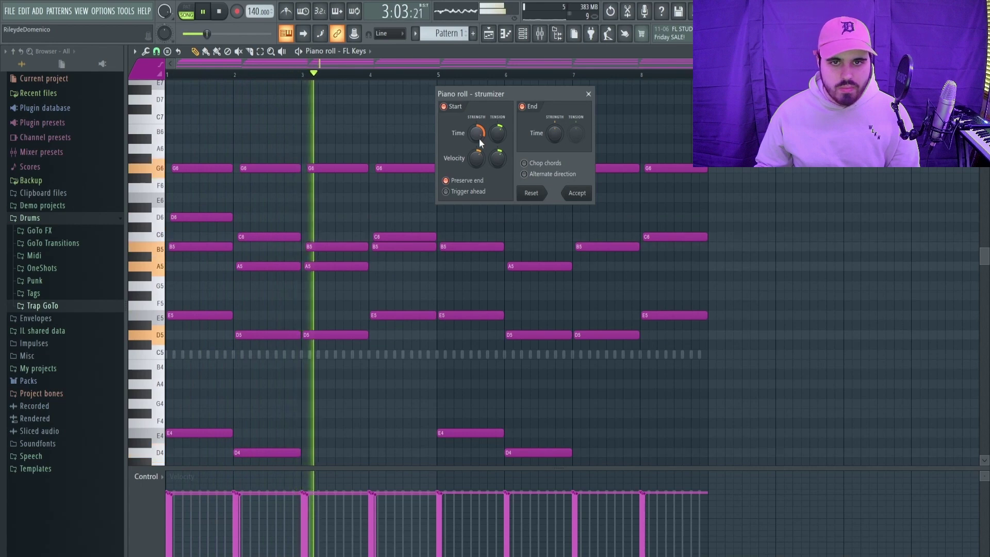
key(space)
click(588, 94)
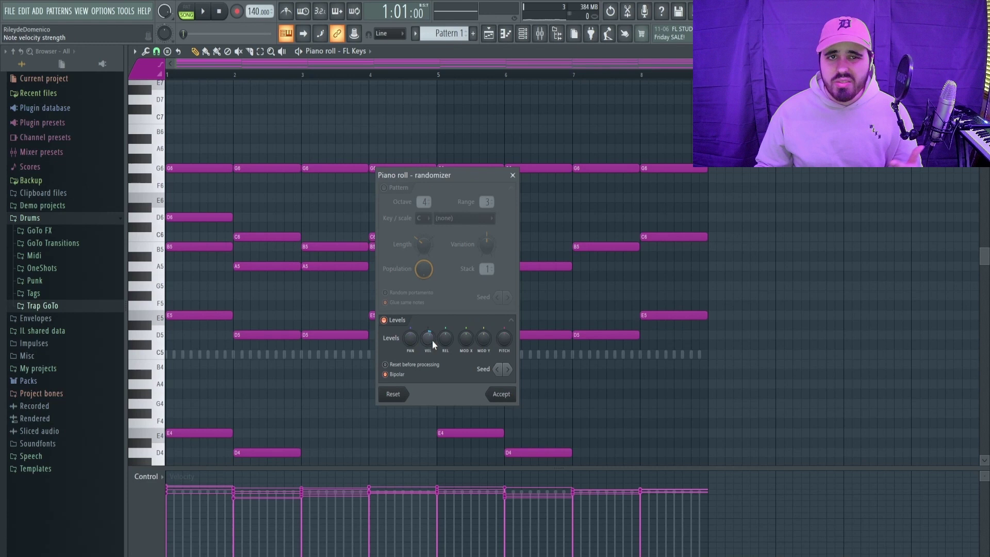
mouse_move(433, 345)
mouse_down()
mouse_move(432, 361)
mouse_move(433, 345)
mouse_up()
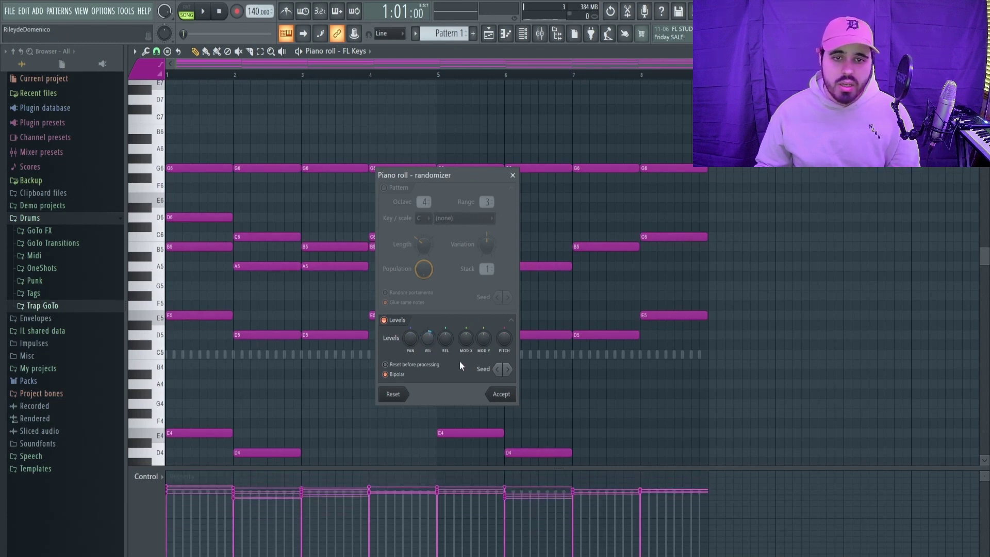
drag(408, 344, 408, 322)
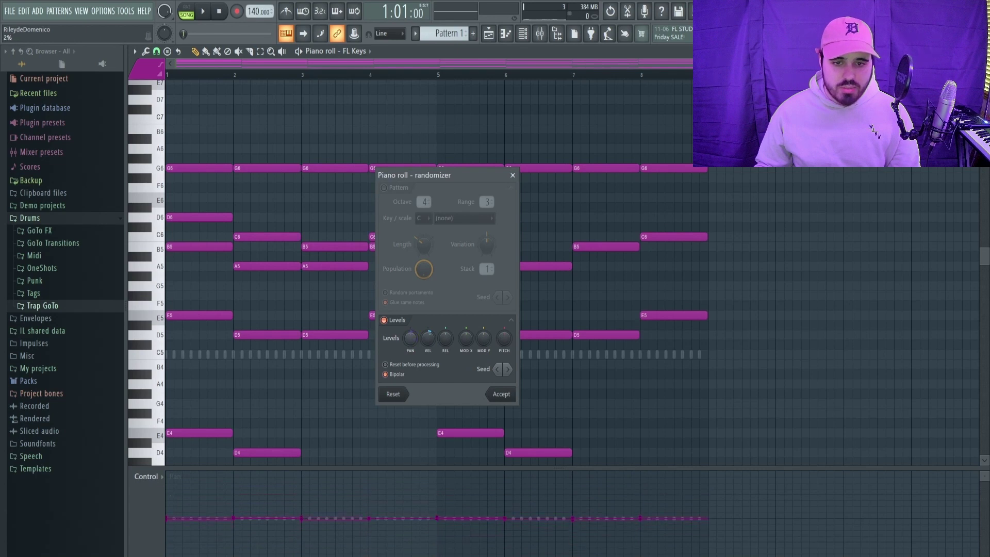
key(space)
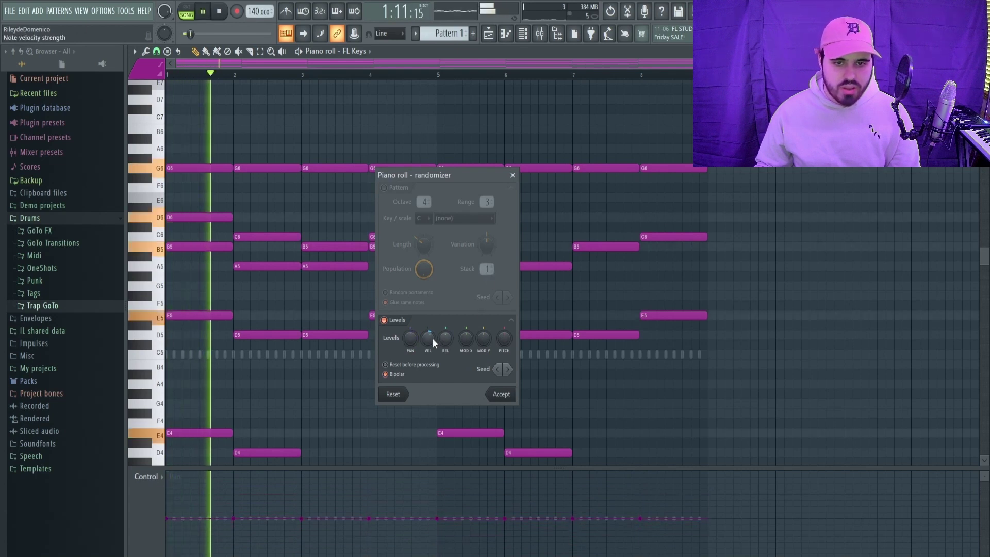
drag(425, 343, 426, 331)
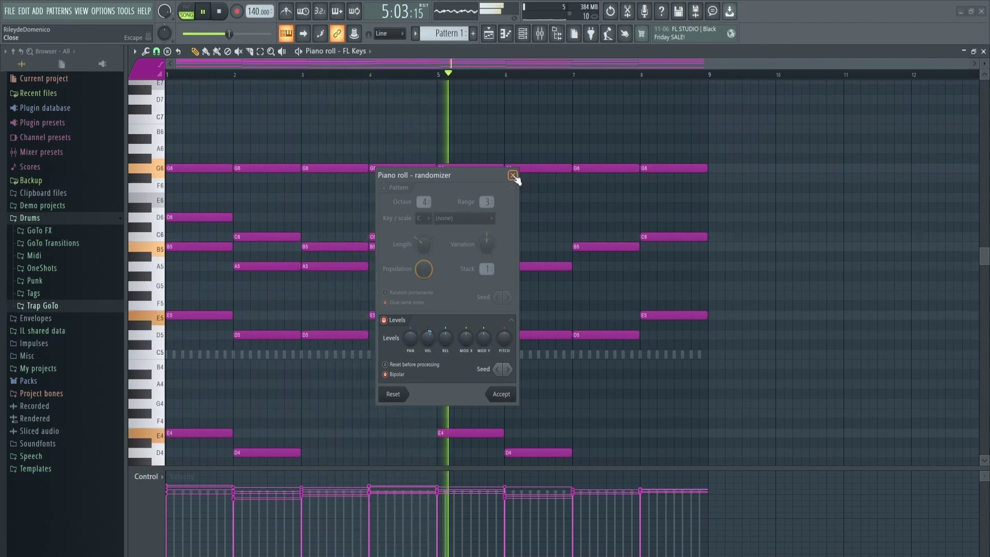
click(513, 176)
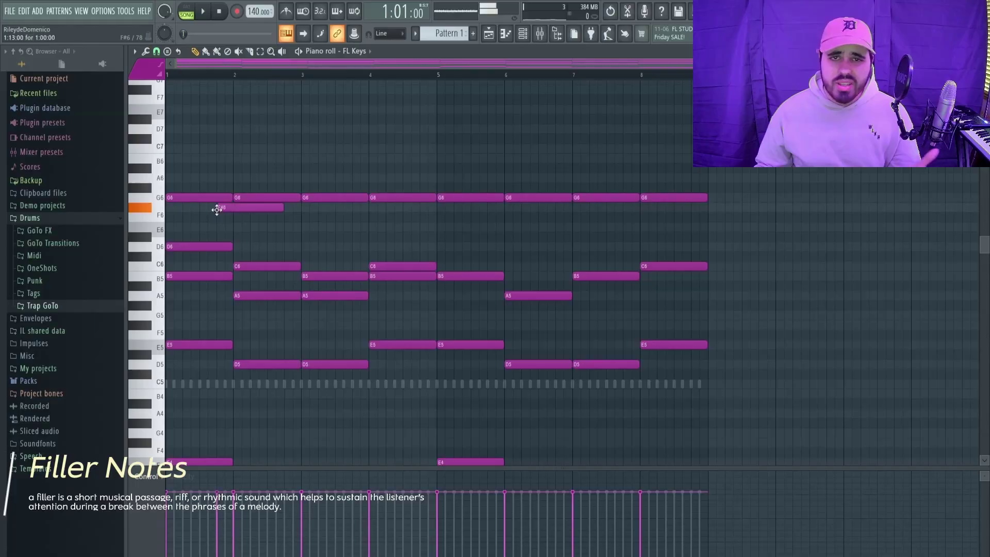
- Shorten the F#6 filler note and audition it alongside the E6 filler in playback
drag(283, 208, 230, 210)
key(space)
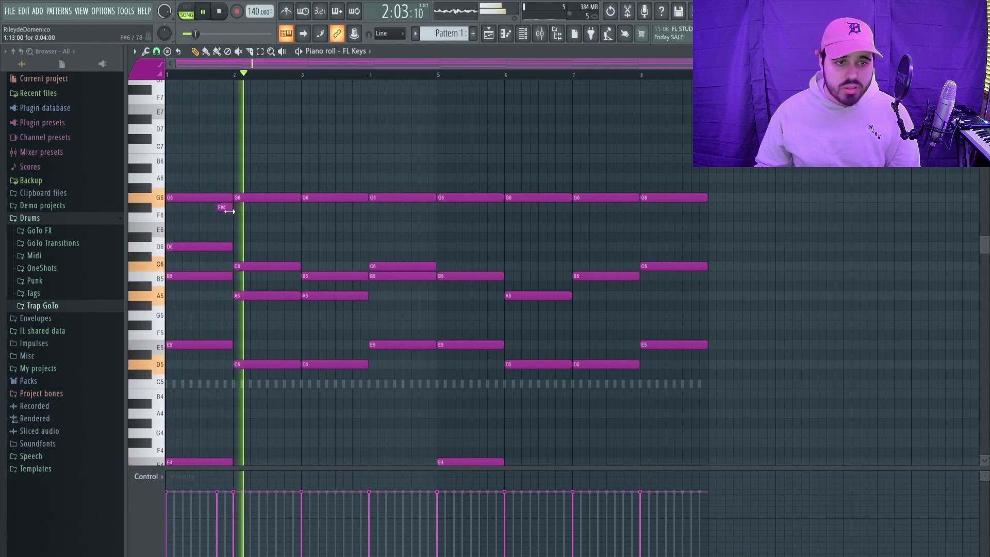
key(space)
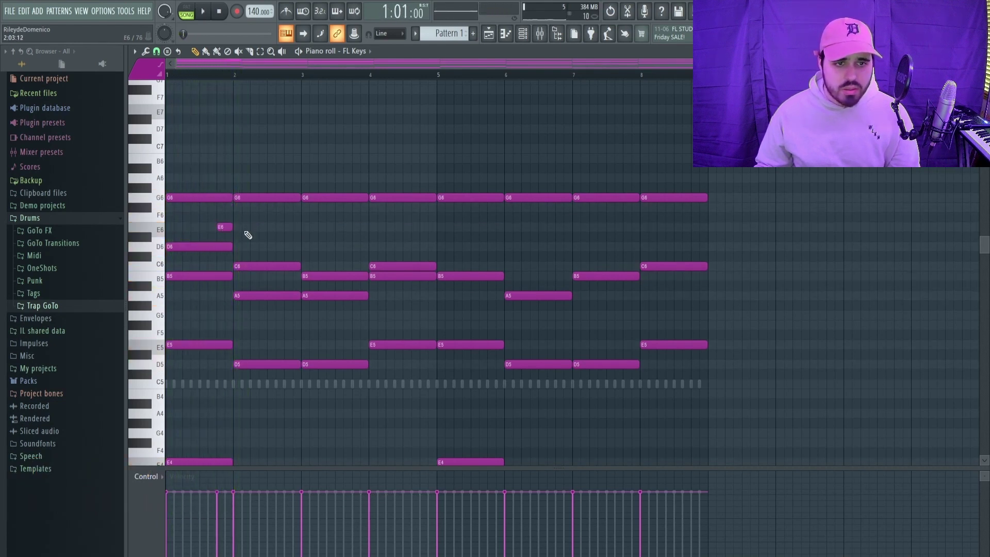
key(space)
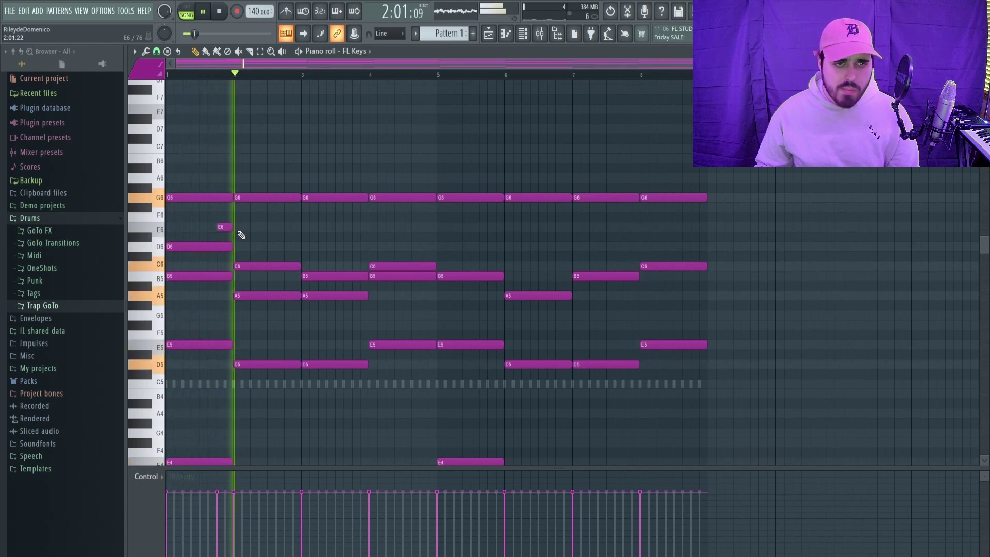
key(space)
click(225, 230)
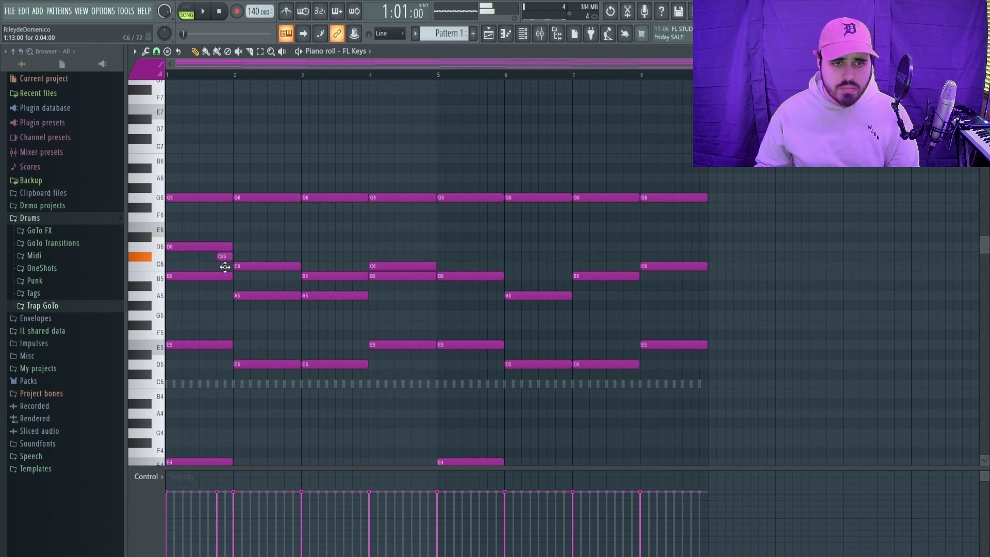
key(space)
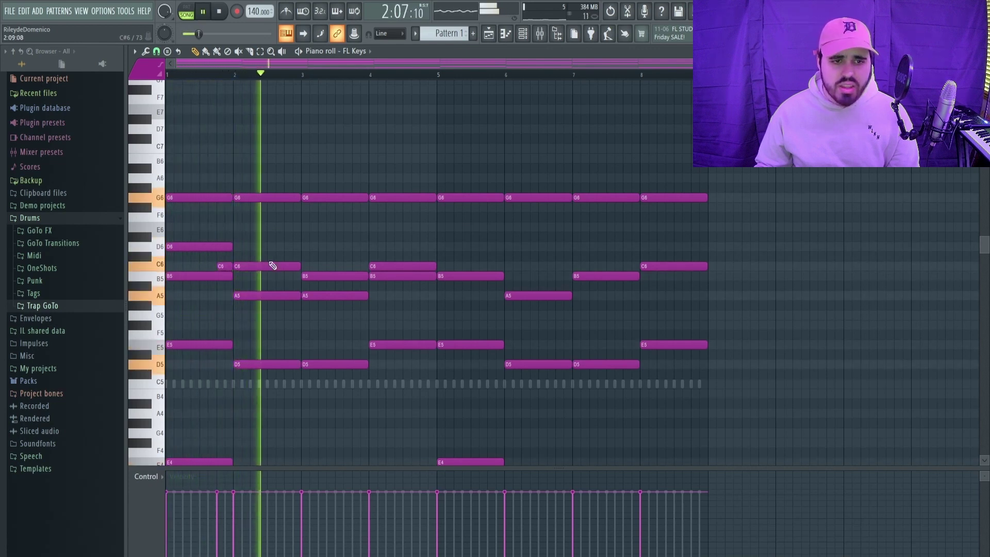
key(space)
key(space)
- Add short B5 and A5 filler notes around bar 2.5
click(272, 276)
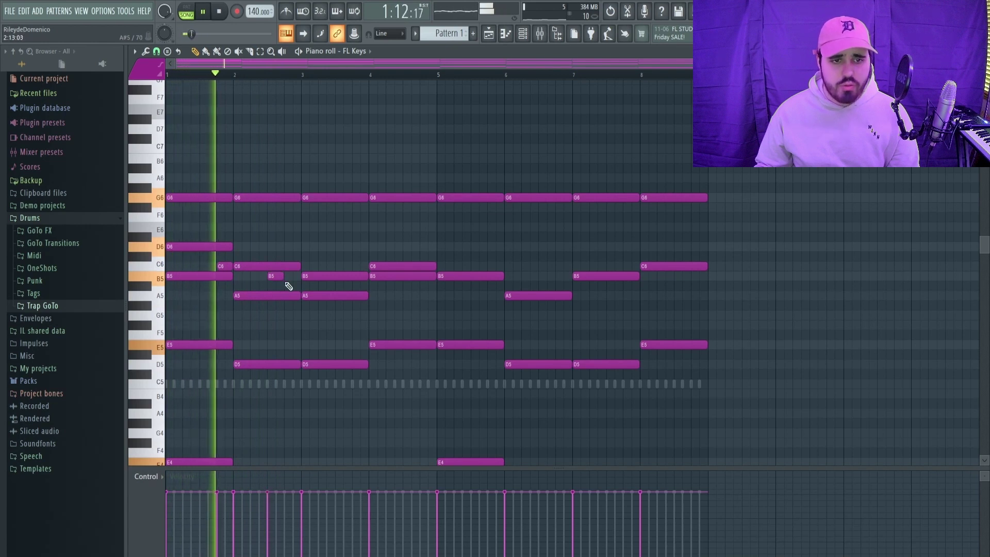
click(289, 306)
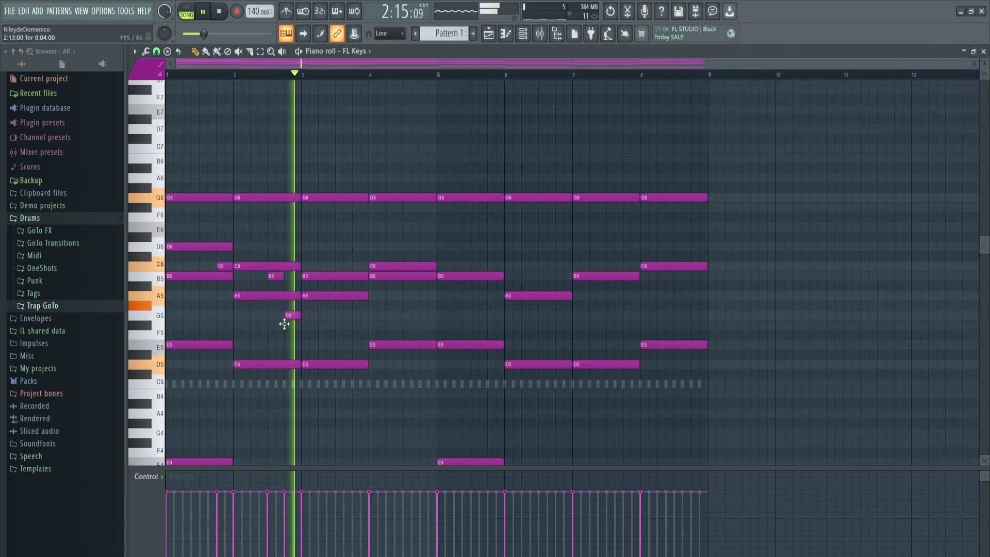
drag(287, 320, 283, 295)
key(space)
key(space)
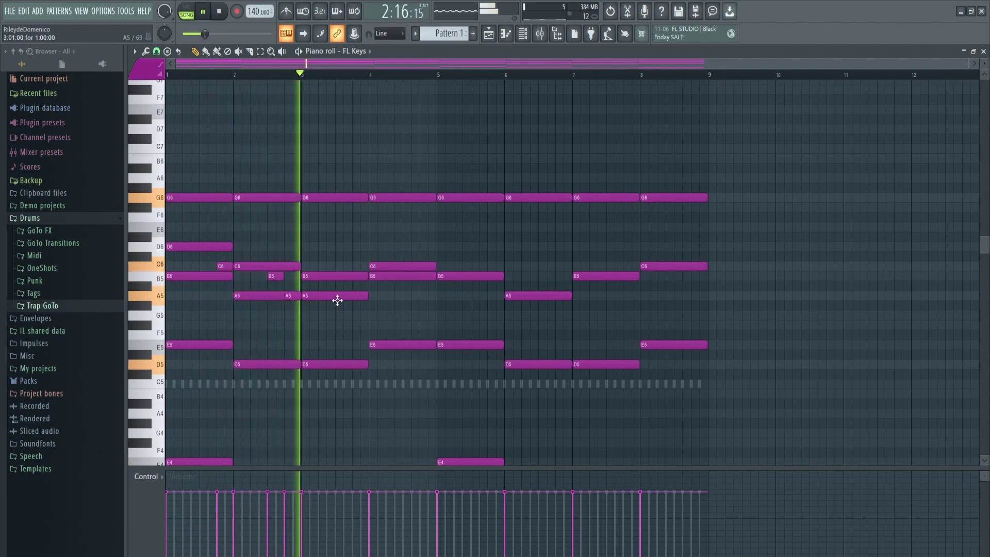
- Place a short C6 filler note just before bar 4
click(341, 266)
drag(353, 266, 367, 265)
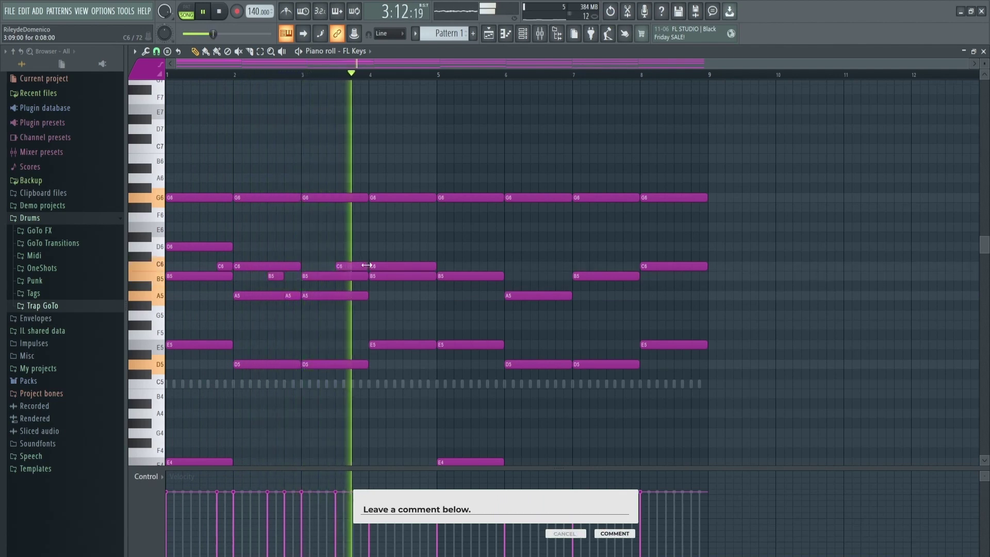
right_click(359, 267)
click(358, 267)
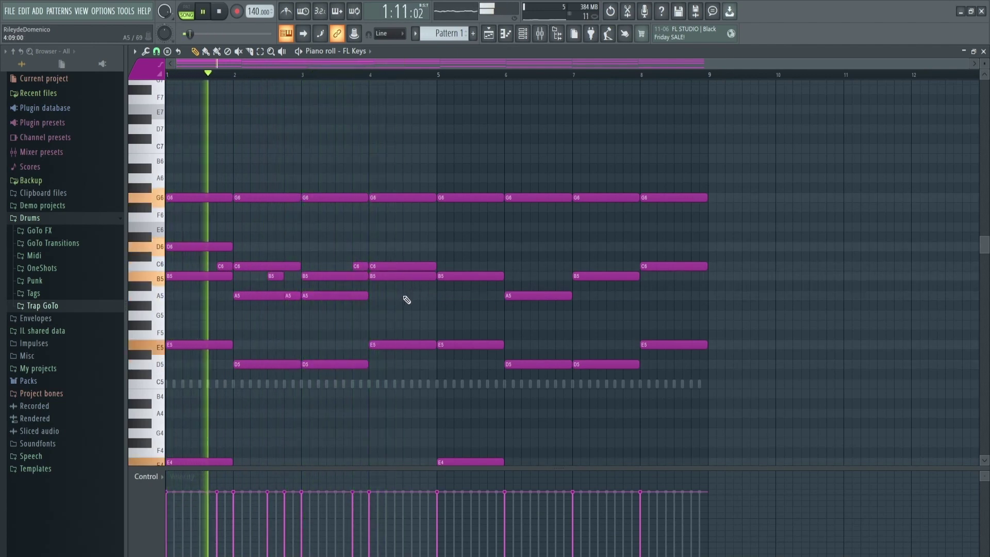
- Add a short G5 filler in bar 4 and an A5 note before bar 5
click(406, 305)
drag(404, 306, 405, 315)
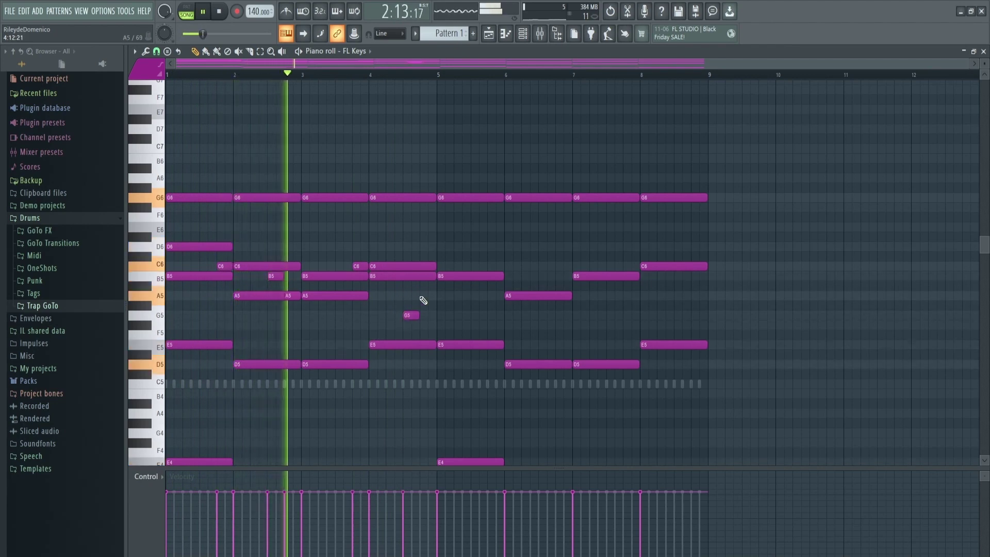
click(424, 296)
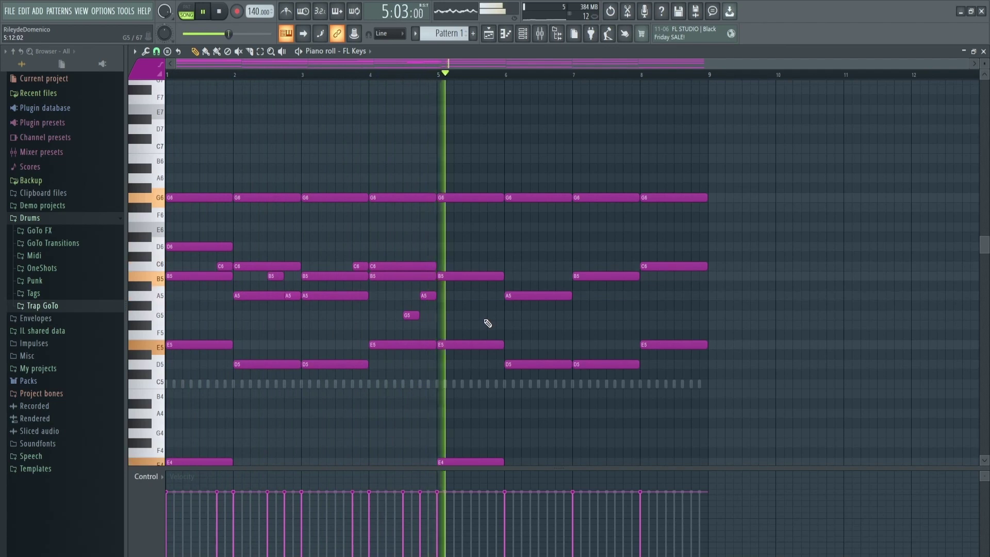
key(space)
ctrl+click(227, 271)
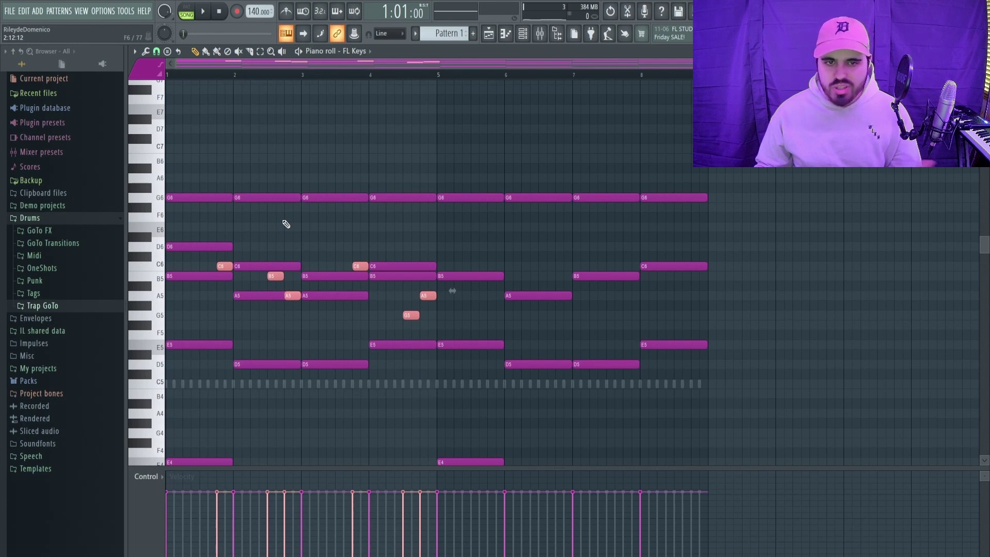
key(space)
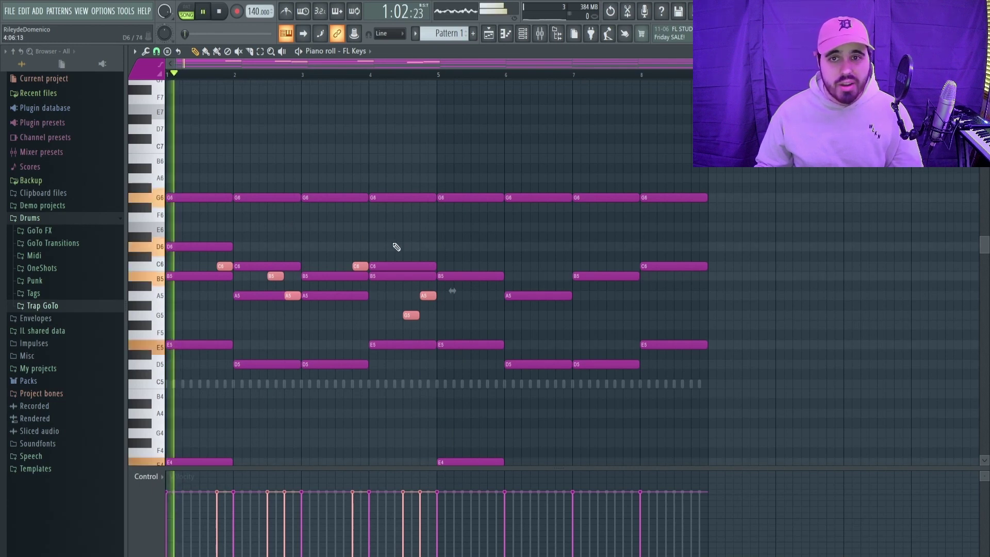